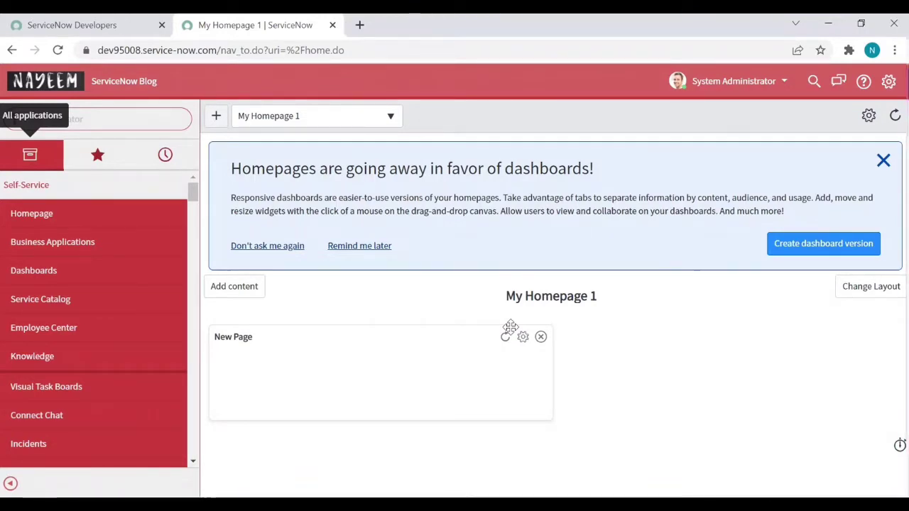
Open the Incident > Resolved list from the filter navigator and show its help sidebar.
left_click(143, 123)
type("In")
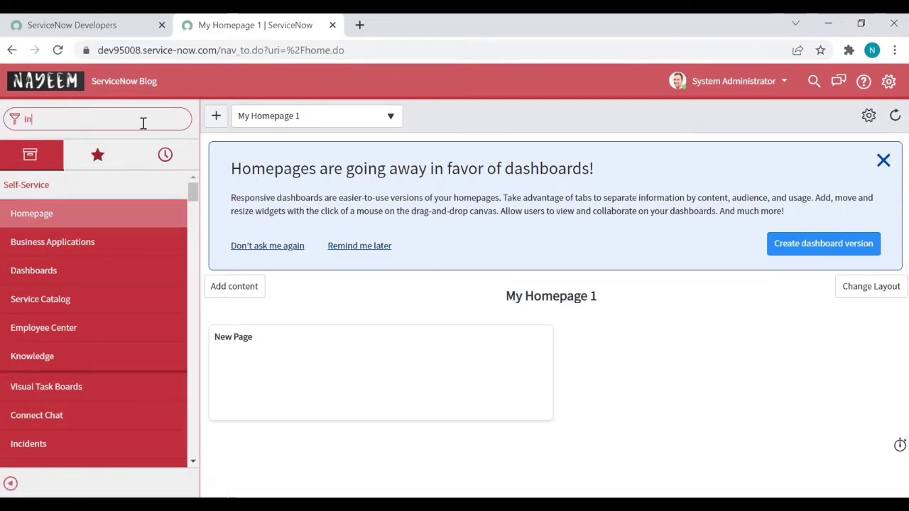
type("cid")
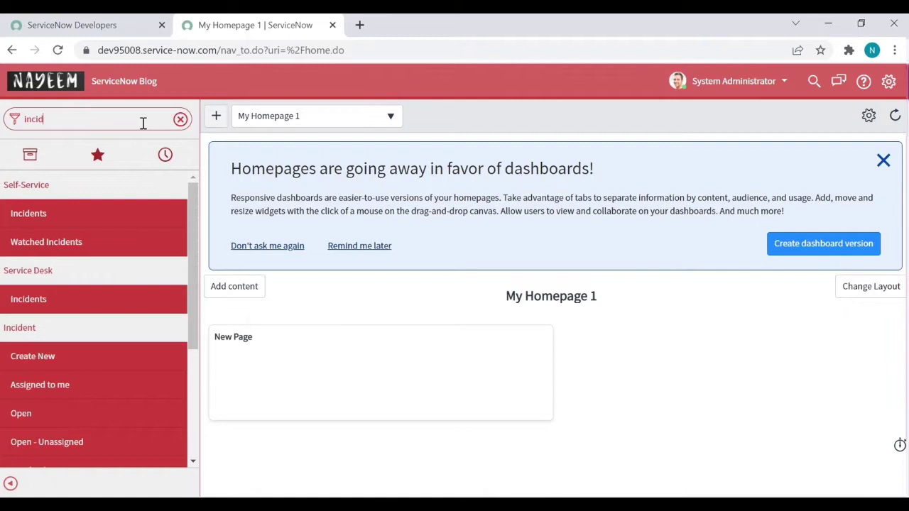
type("ent")
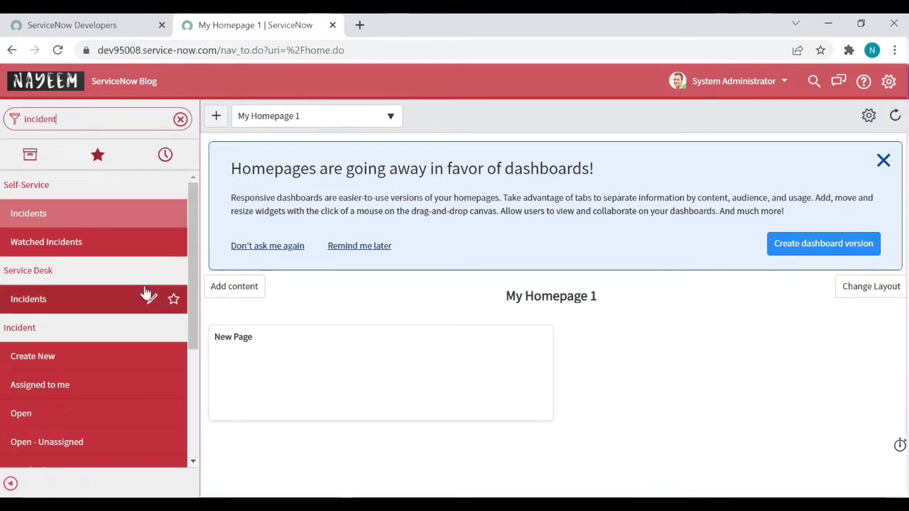
mouse_move(21, 414)
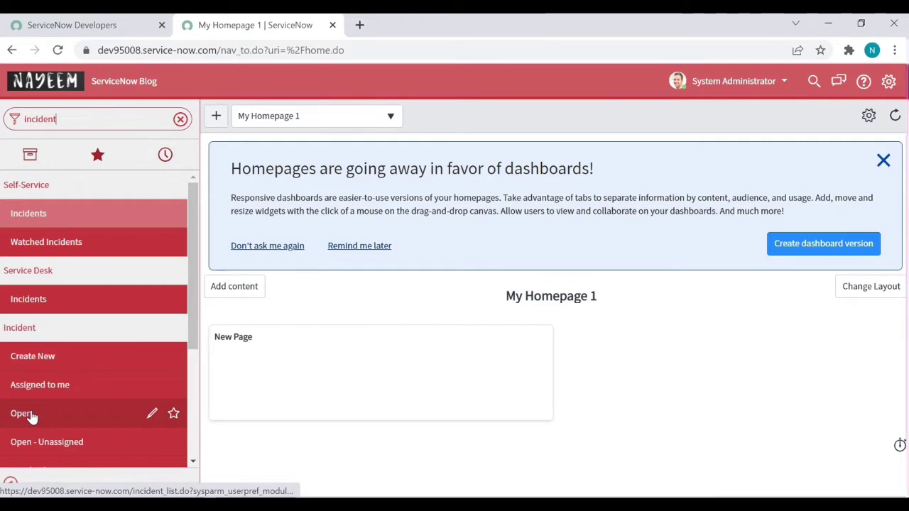
scroll(31, 417, "down", 1)
left_click(28, 386)
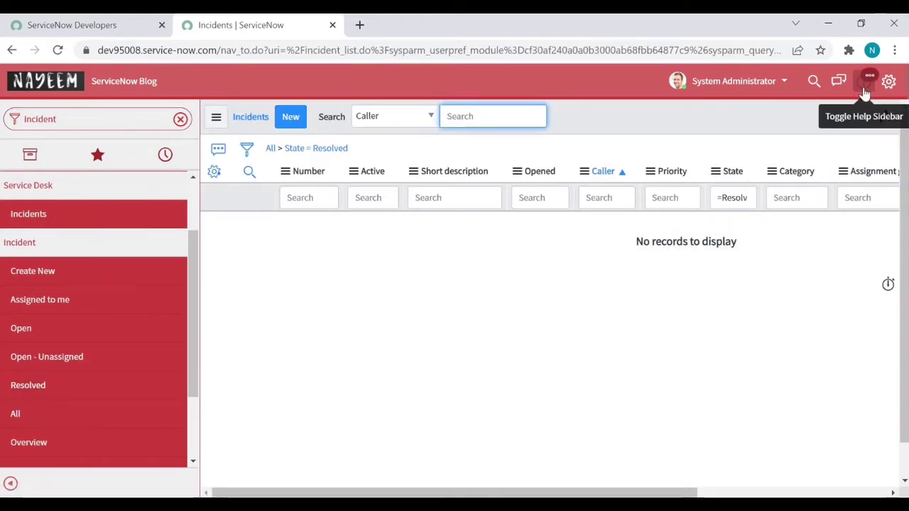
left_click(865, 80)
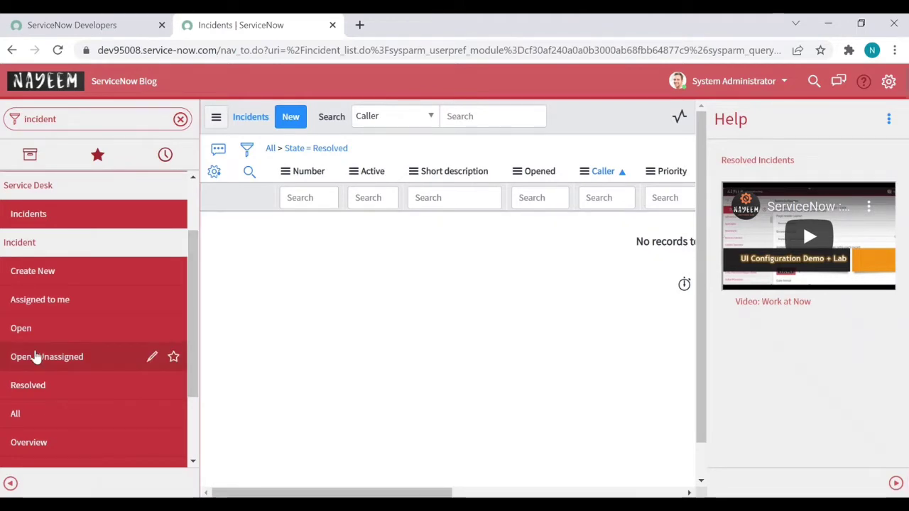
Switch to the Incident > Open list of 40 active incidents.
left_click(19, 331)
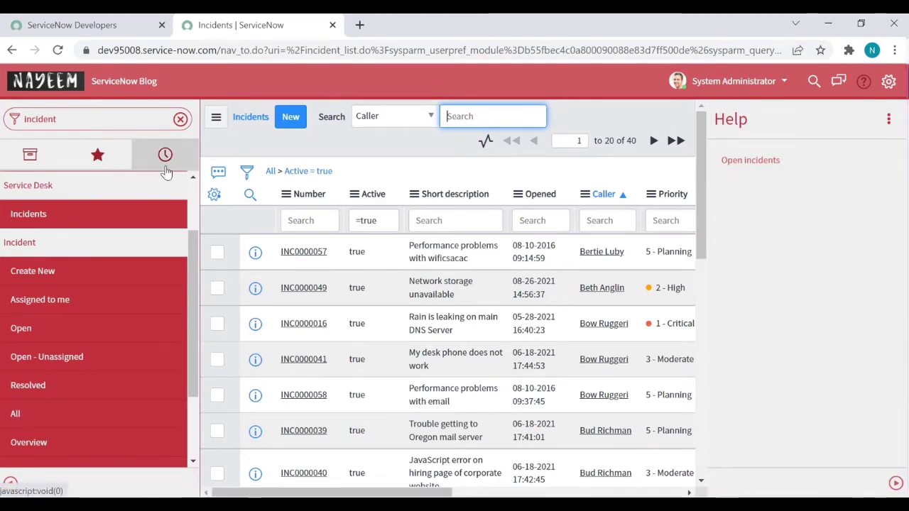
Open Embedded Help > Help Content in a new browser tab.
left_click(102, 117)
type("h")
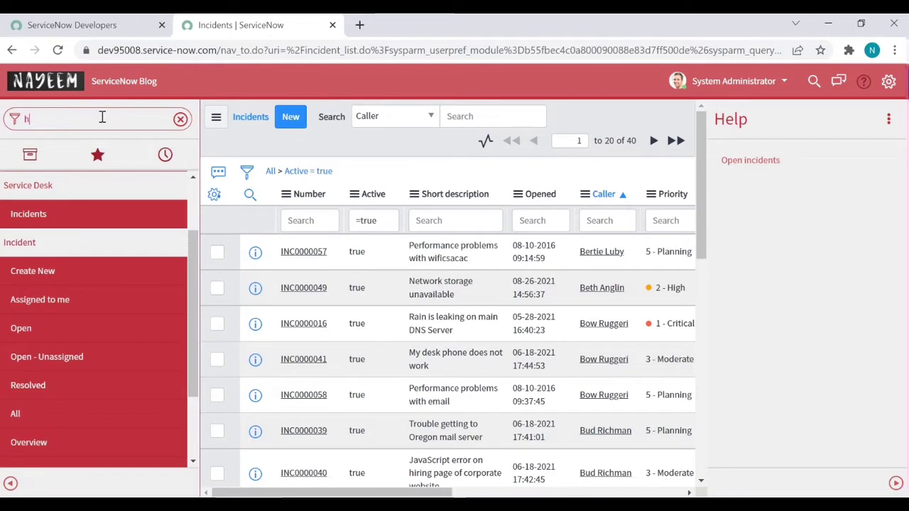
type("elp")
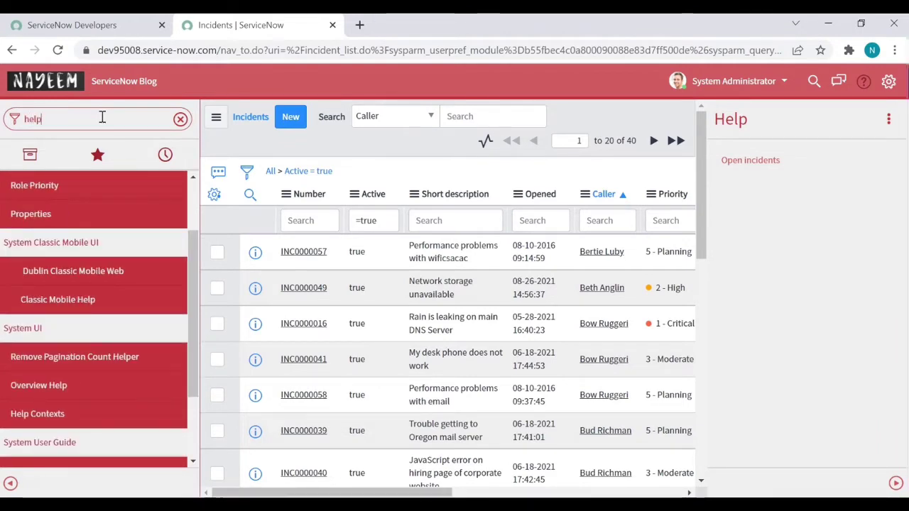
type(" co")
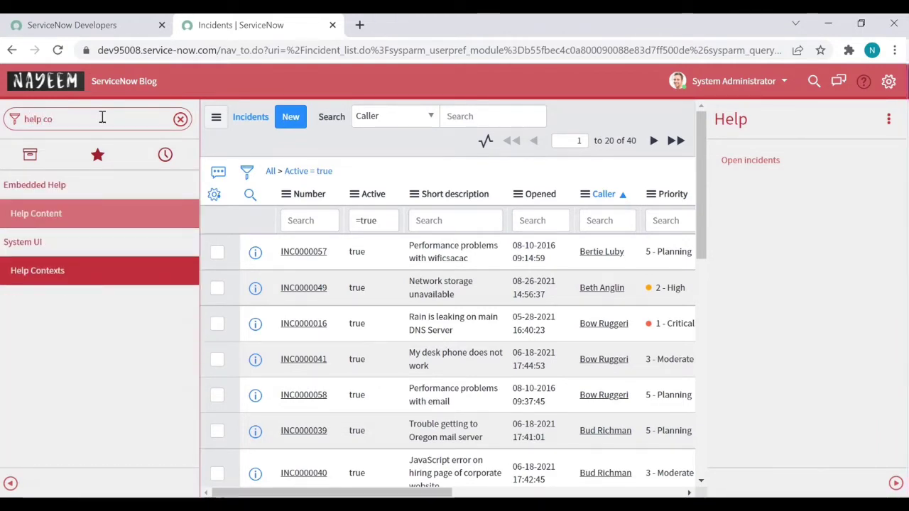
middle_click(45, 223)
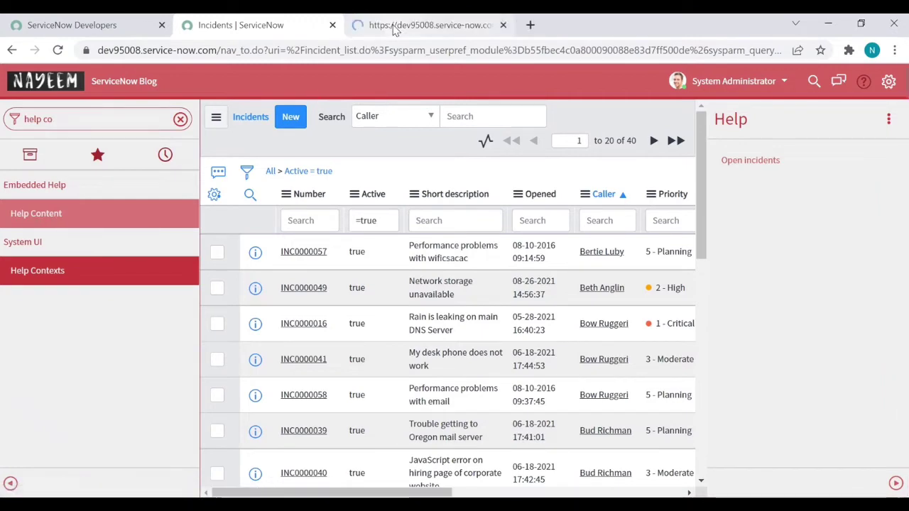
left_click(394, 27)
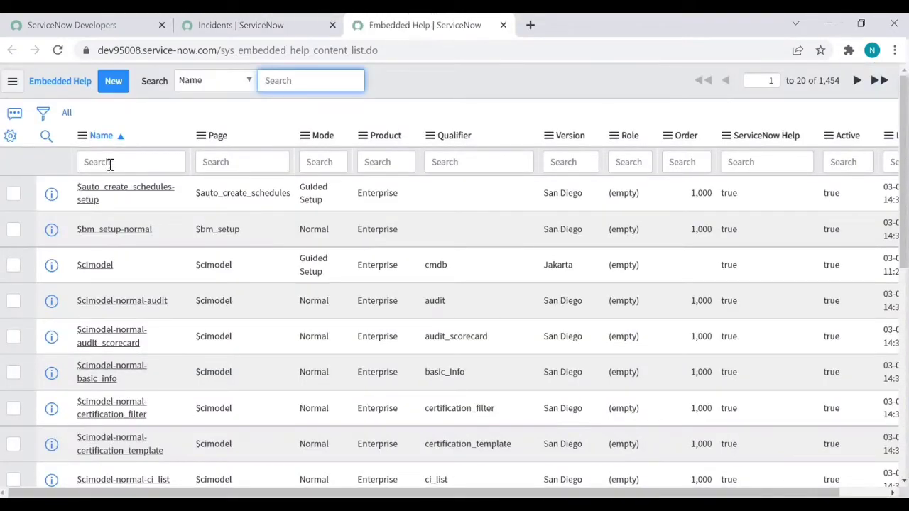
Filter the Name column to records starting with 'incident', leaving five records.
left_click(110, 163)
type("*in")
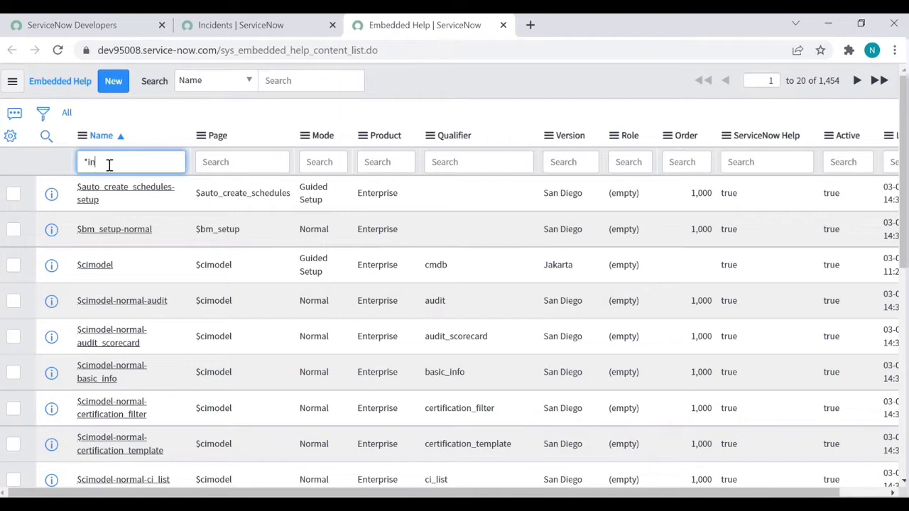
type("cident")
key("Return")
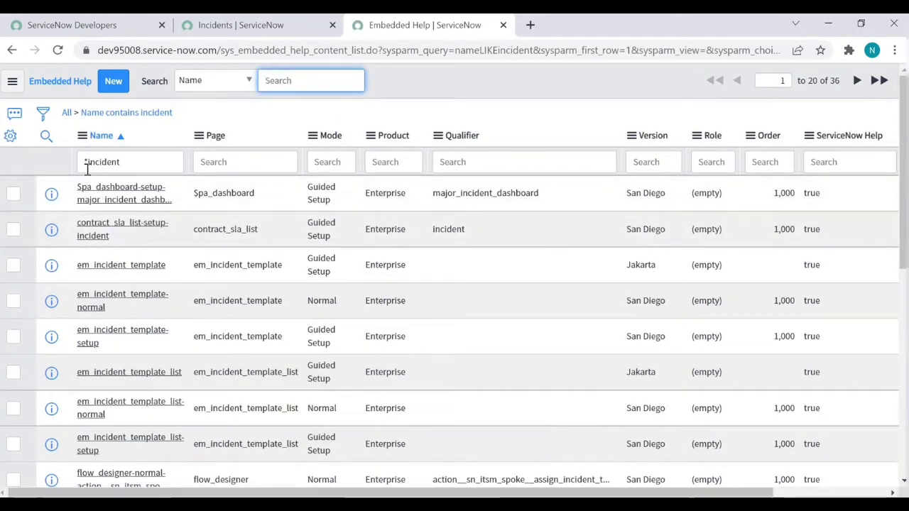
left_click(88, 163)
key("BackSpace")
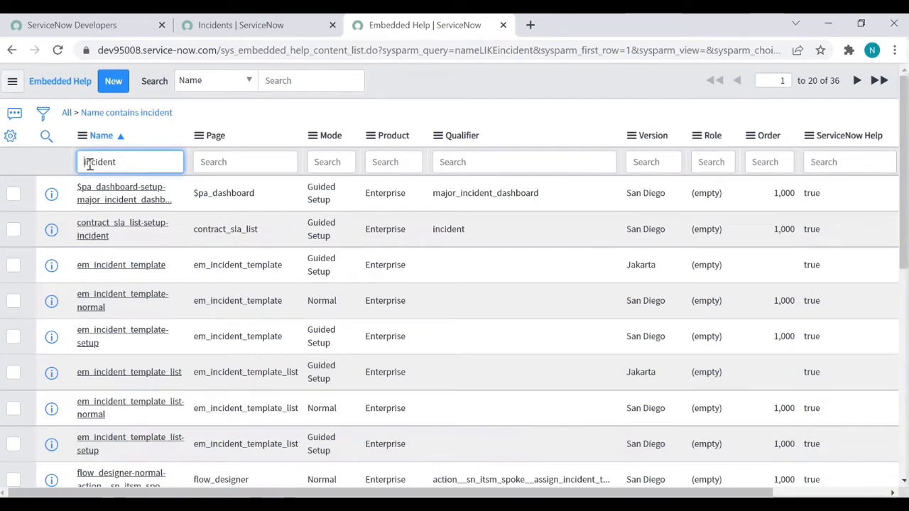
key("Return")
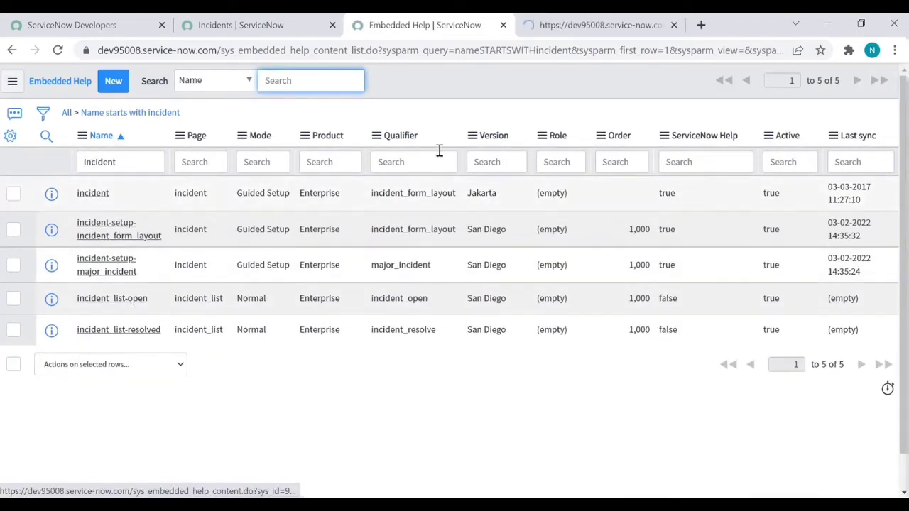
Open the incident_list-open help record and scroll down to its content editor.
left_click(569, 29)
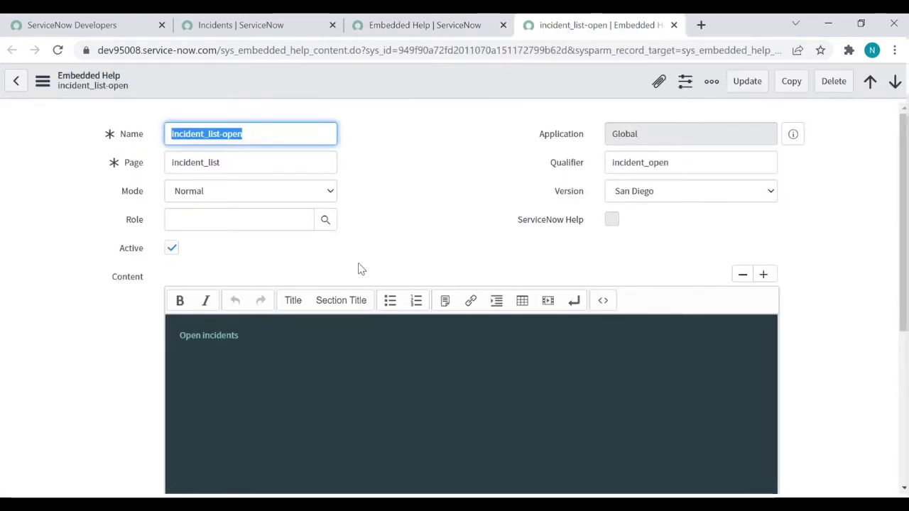
scroll(359, 265, "down", 2)
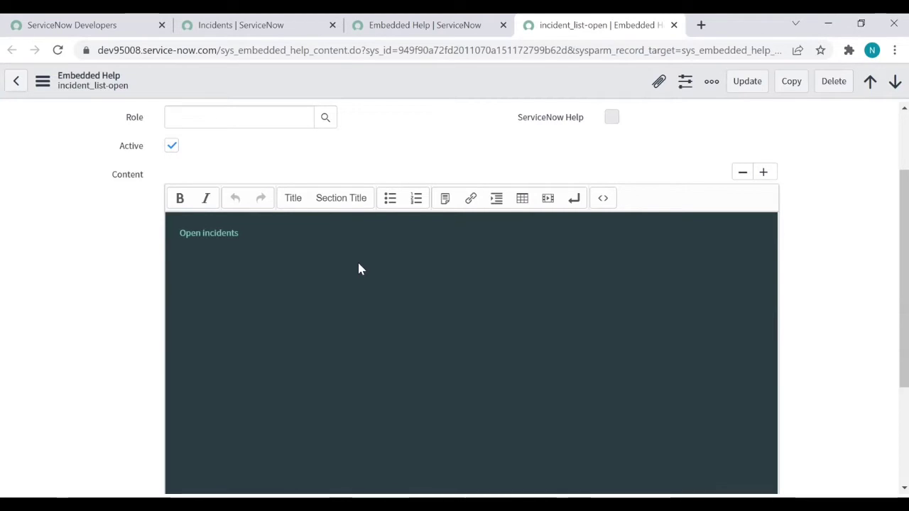
Add blank lines after the Open incidents paragraph in the HTML source, then return to the Embedded Help list.
left_click(604, 203)
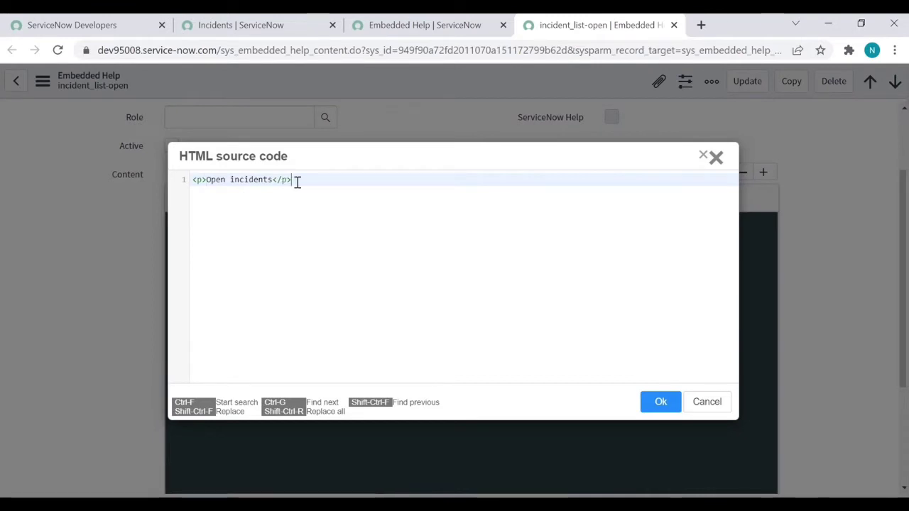
key("Return")
key("Return")
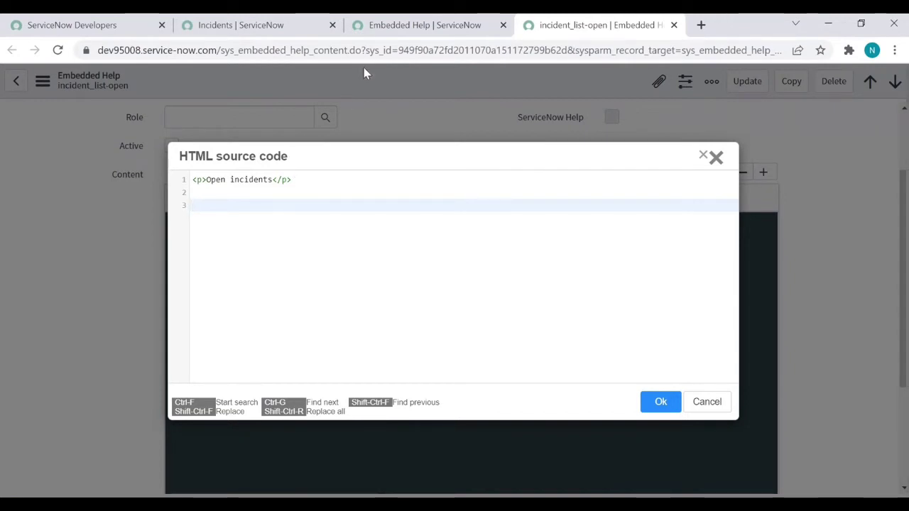
left_click(424, 25)
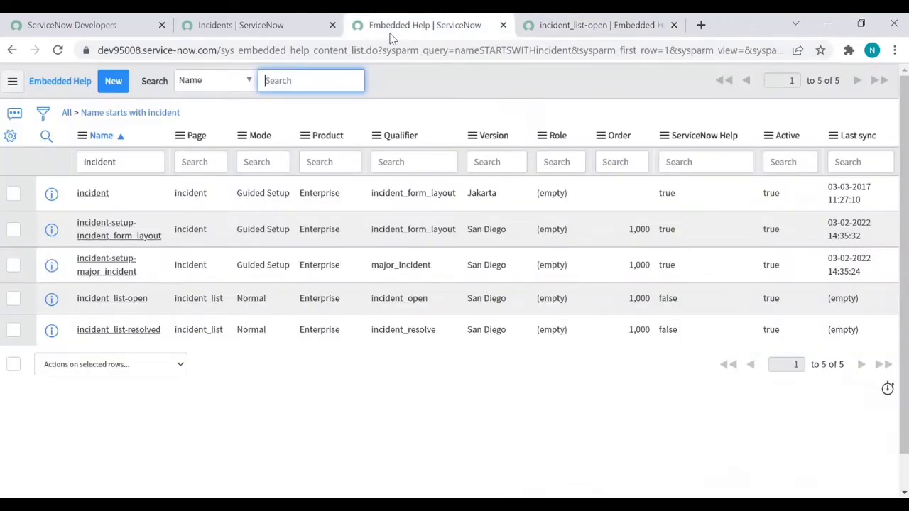
Open incident_list-resolved in a new tab and select its video embed and caption source lines.
middle_click(137, 334)
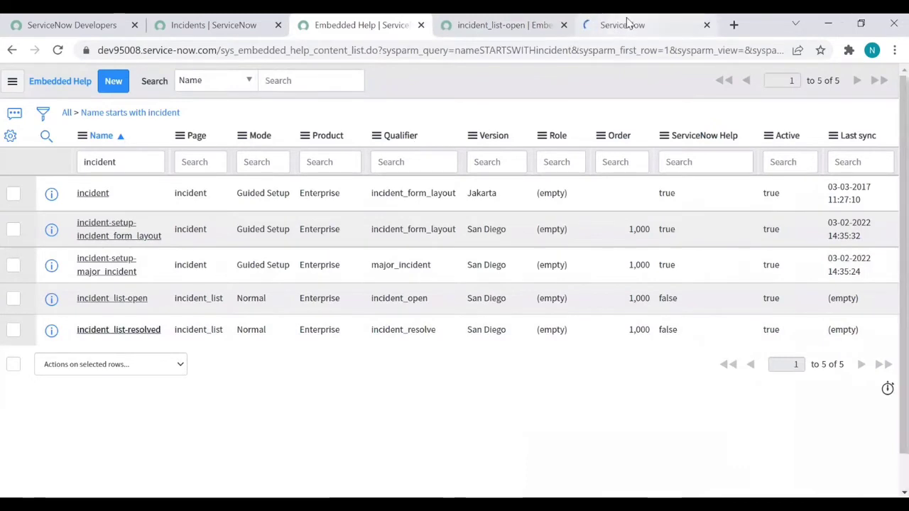
left_click(618, 25)
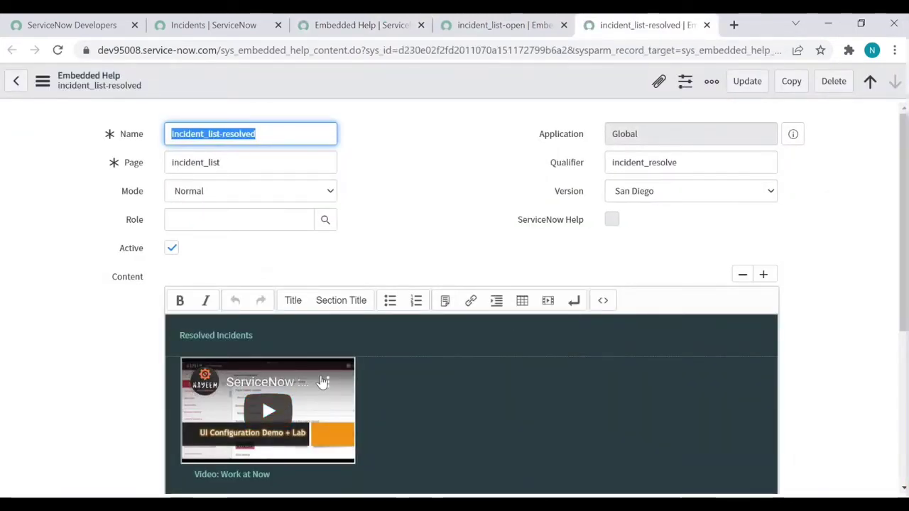
left_click(603, 305)
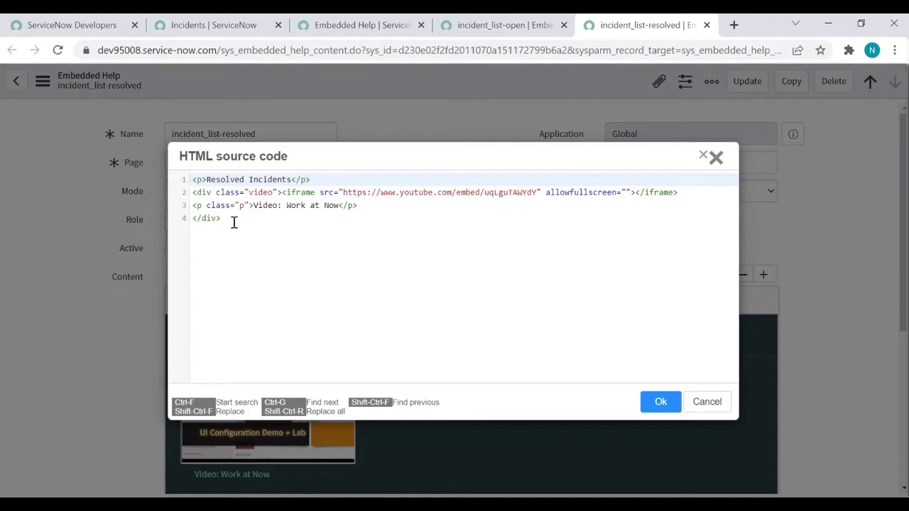
left_click_drag(233, 221, 190, 201)
key("ctrl+c")
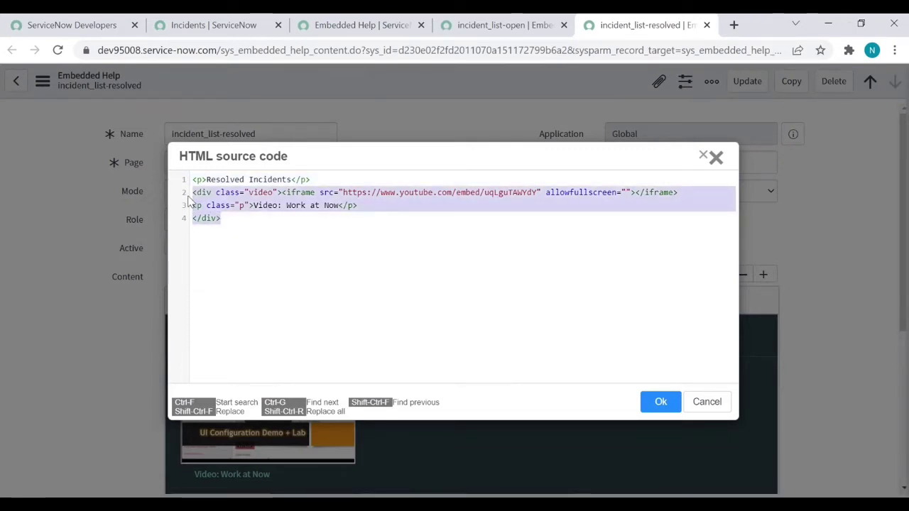
Paste the YouTube embed block into the incident_list-open source and caption it 'Video: test videoo'.
left_click(508, 25)
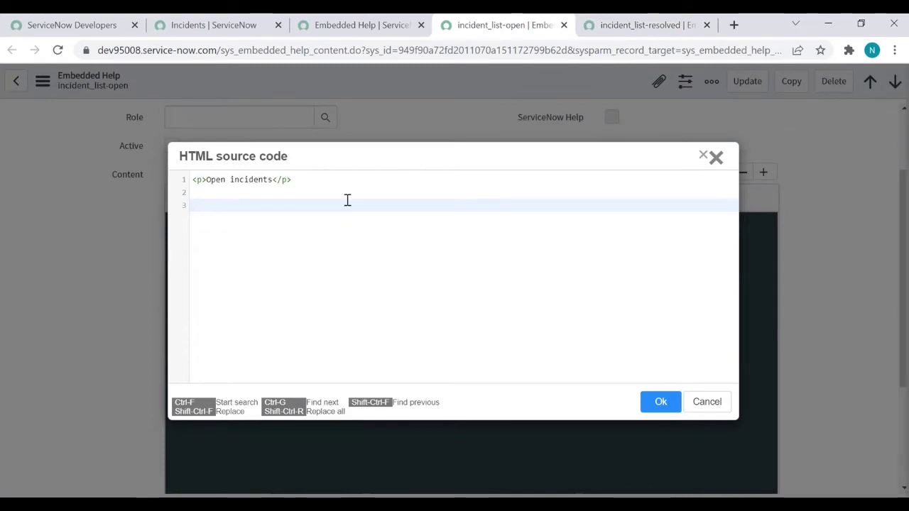
key("ctrl+v")
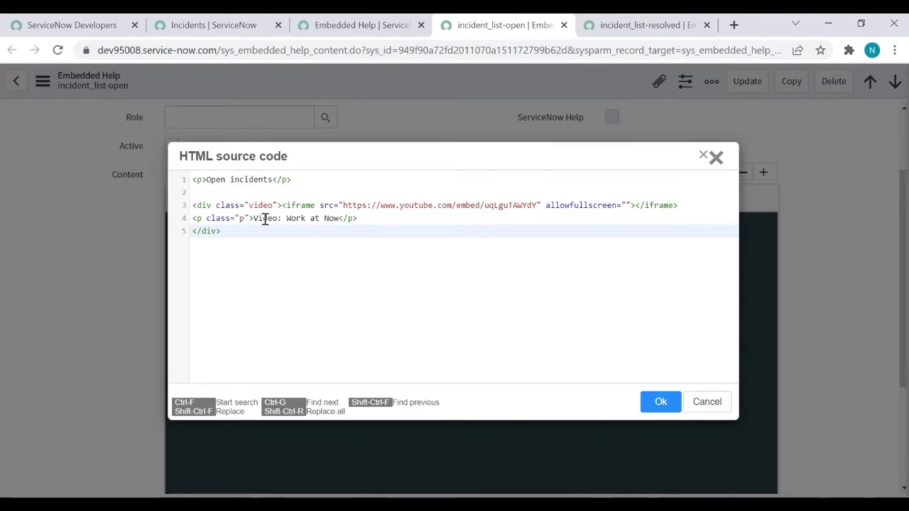
left_click(339, 218)
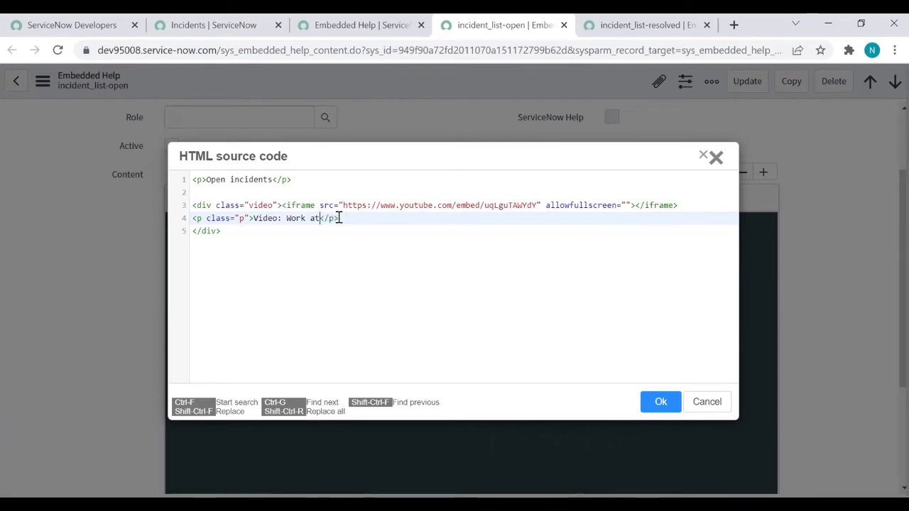
key("BackSpace")
key("BackSpace")
key("BackSpace")
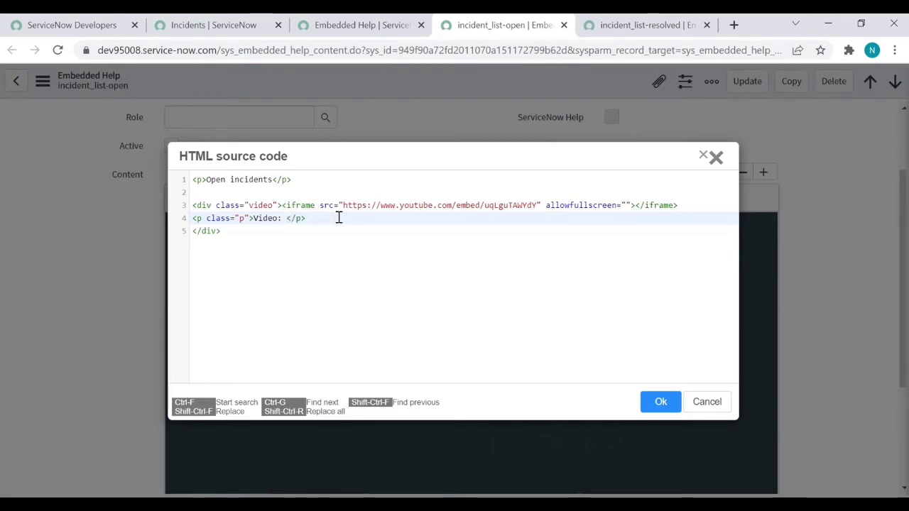
type("test vedio")
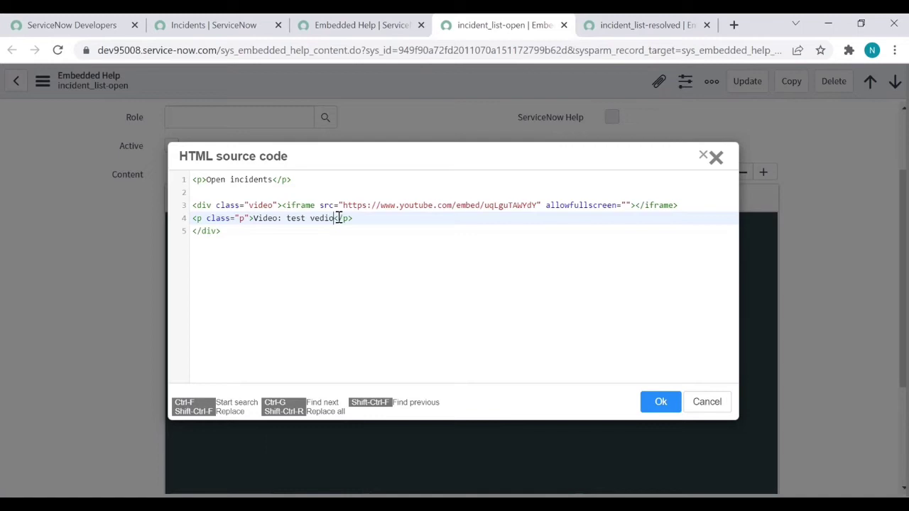
left_click(337, 275)
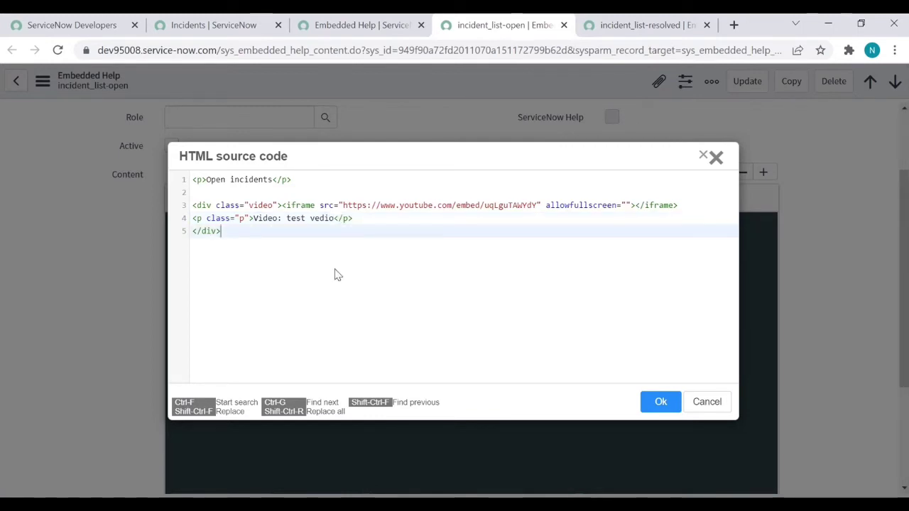
left_click(329, 219)
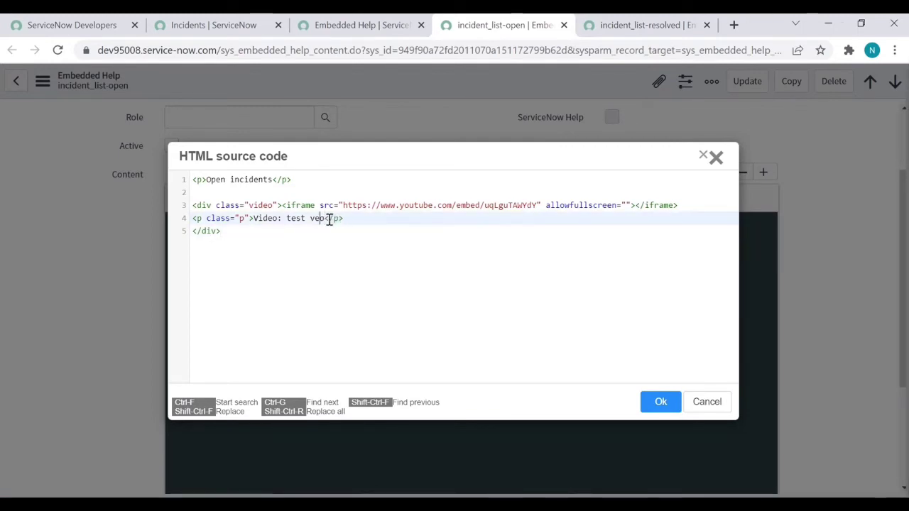
key("BackSpace")
type("ideo")
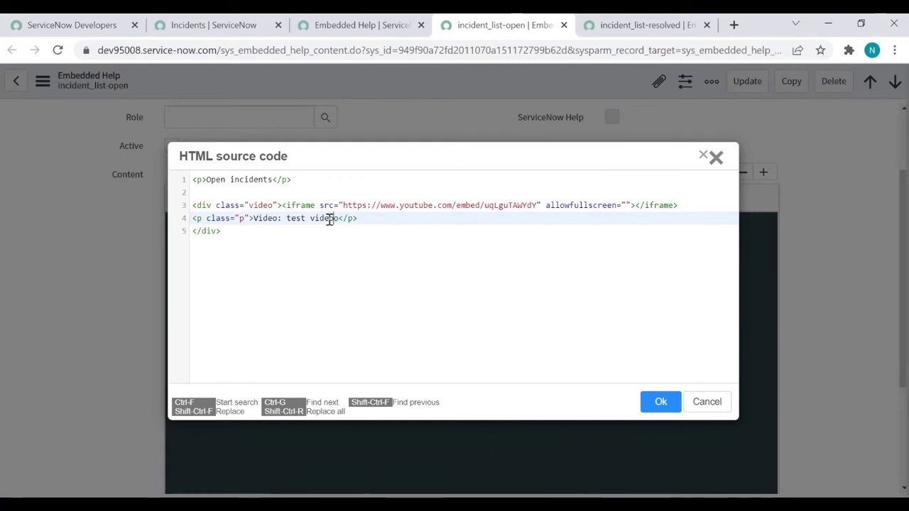
left_click(275, 236)
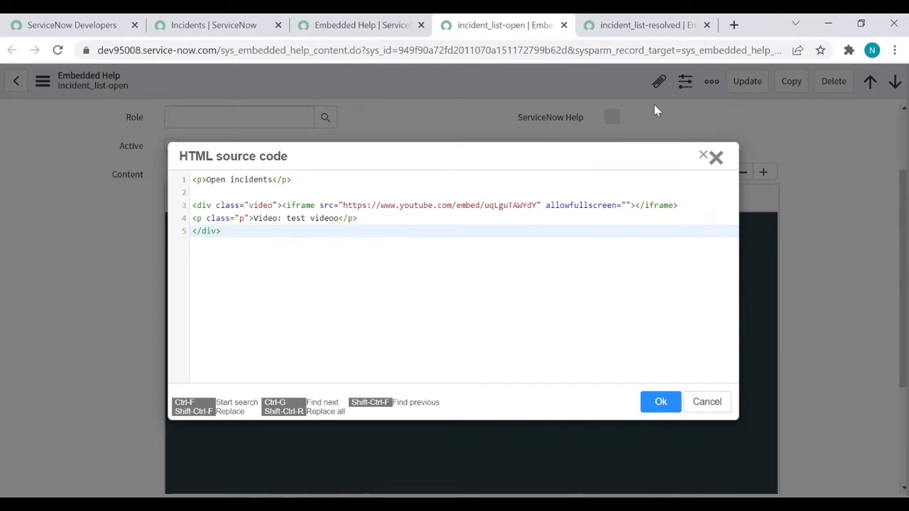
Open YouTube in a new tab and go to your own channel.
left_click(735, 26)
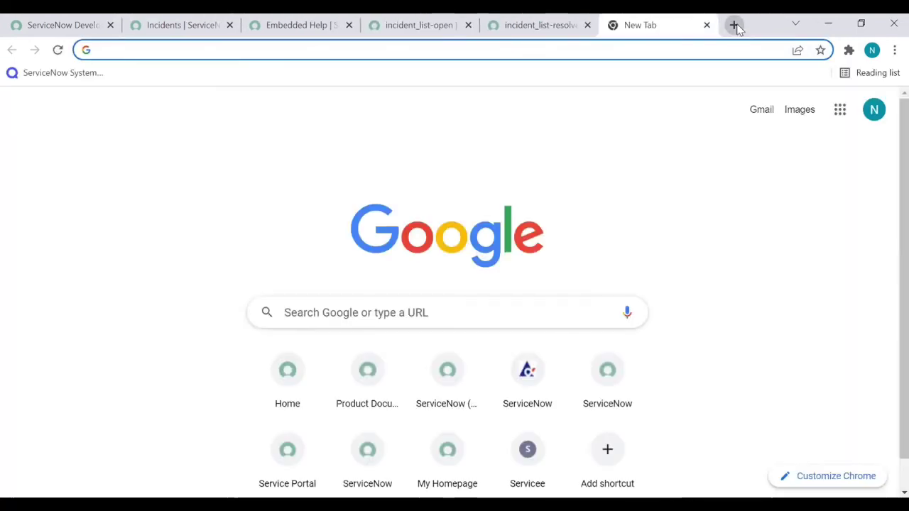
left_click(841, 113)
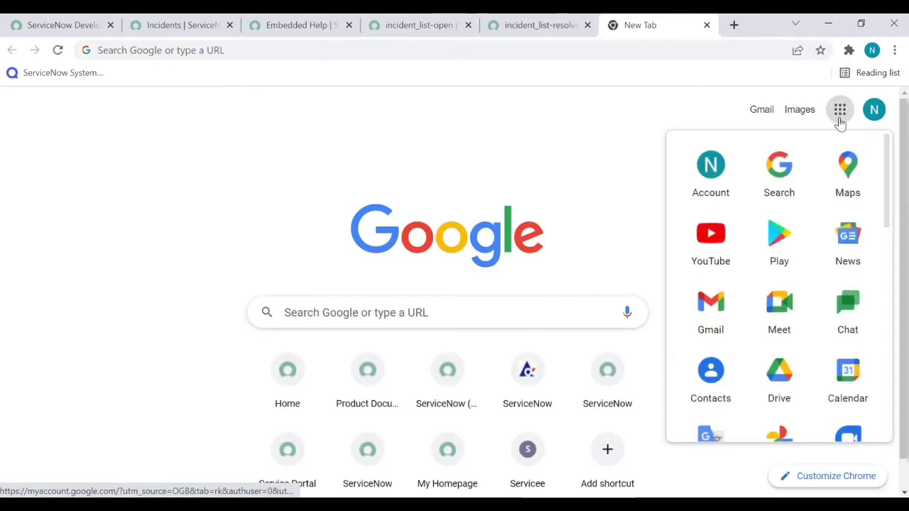
left_click(714, 246)
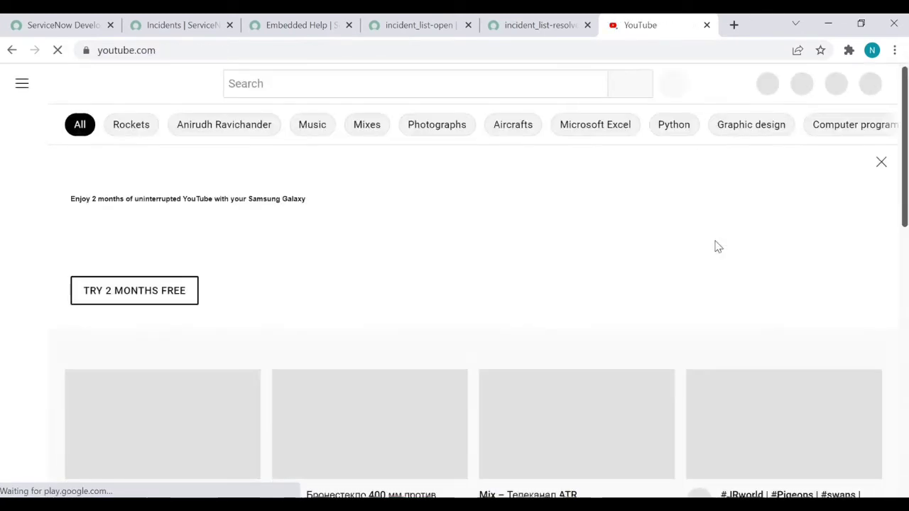
left_click(866, 83)
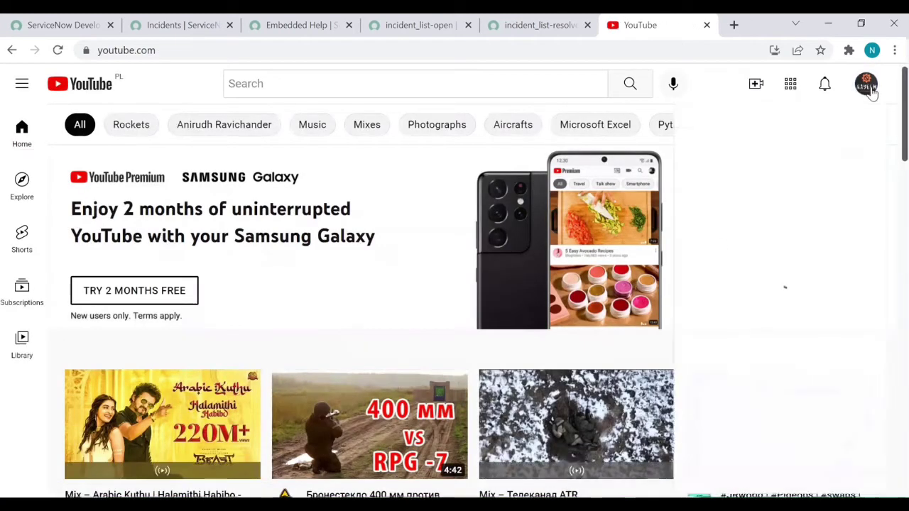
left_click(698, 150)
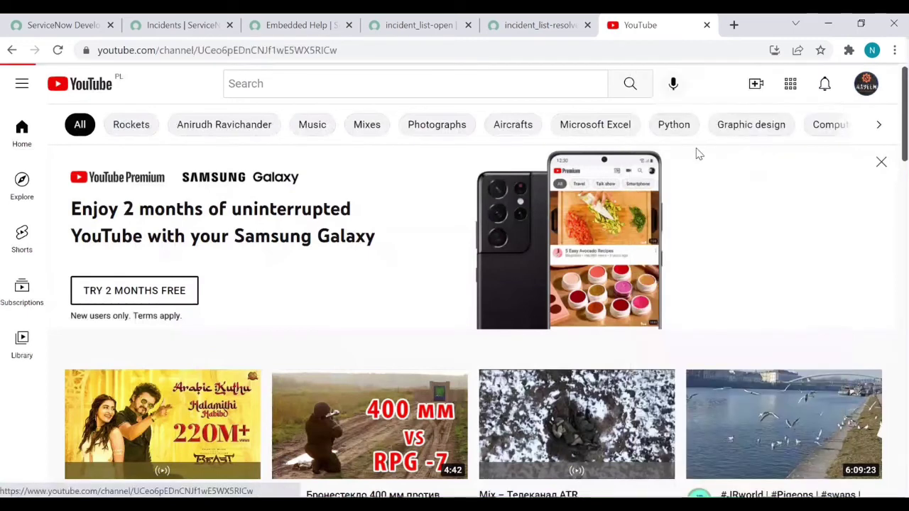
Open the 'ServiceNow User Interface | chapter 4 | Rome version' video and show its share options.
scroll(381, 323, "down", 1)
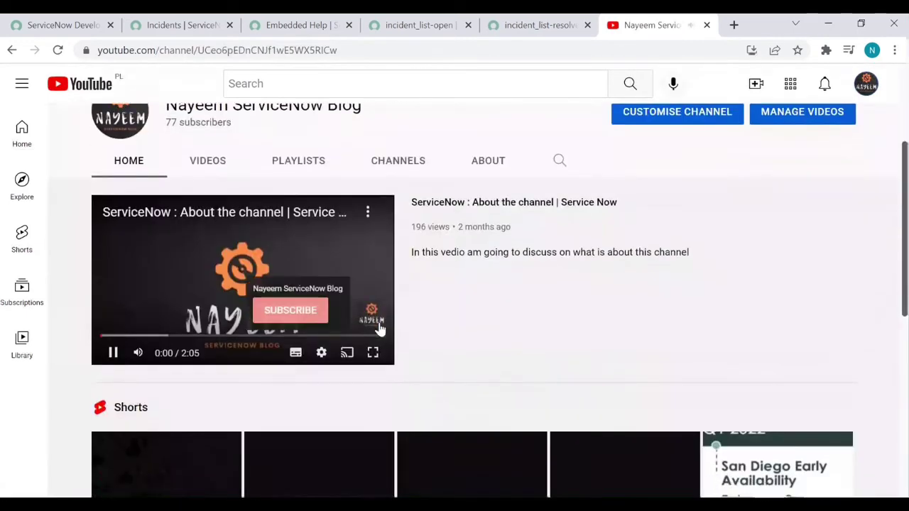
scroll(380, 328, "down", 2)
scroll(380, 328, "down", 2)
scroll(380, 328, "down", 2)
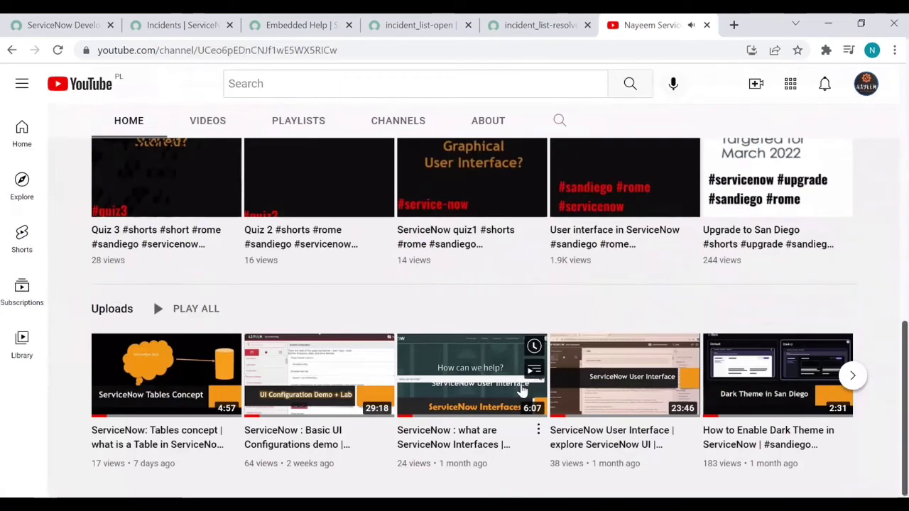
mouse_move(625, 375)
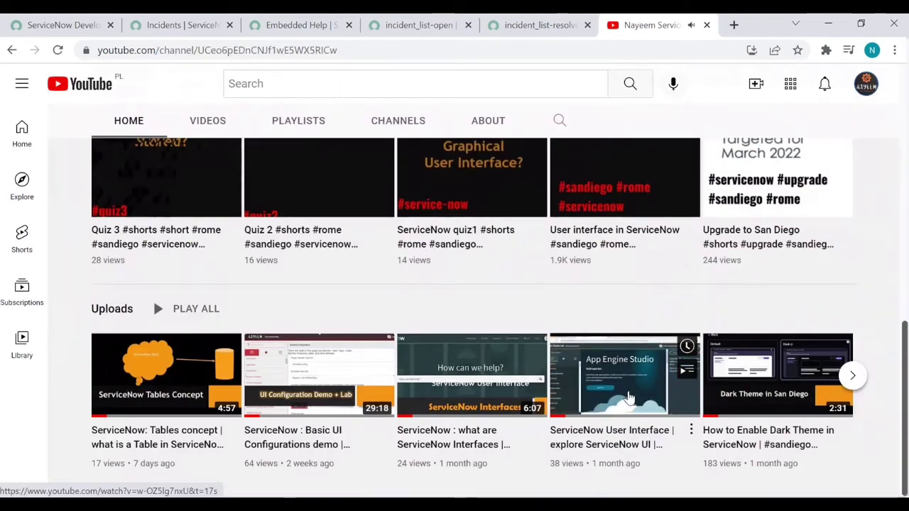
left_click(629, 398)
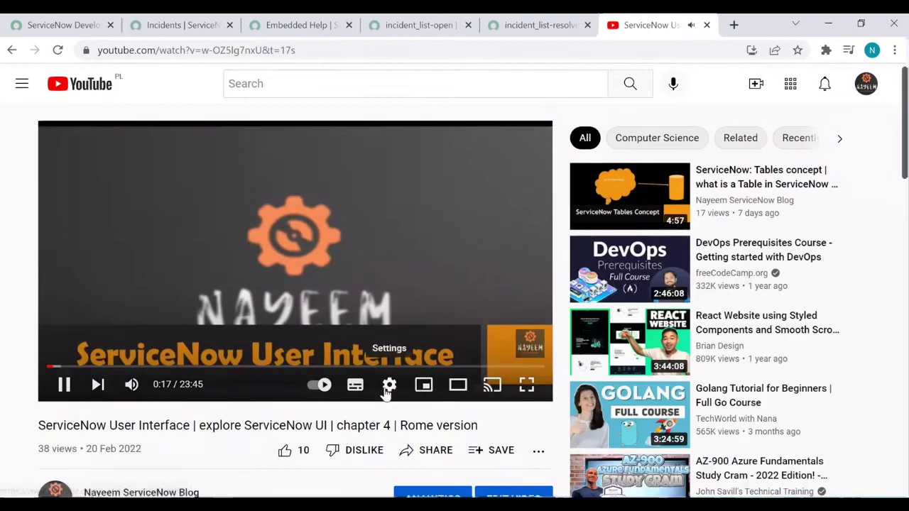
left_click(421, 455)
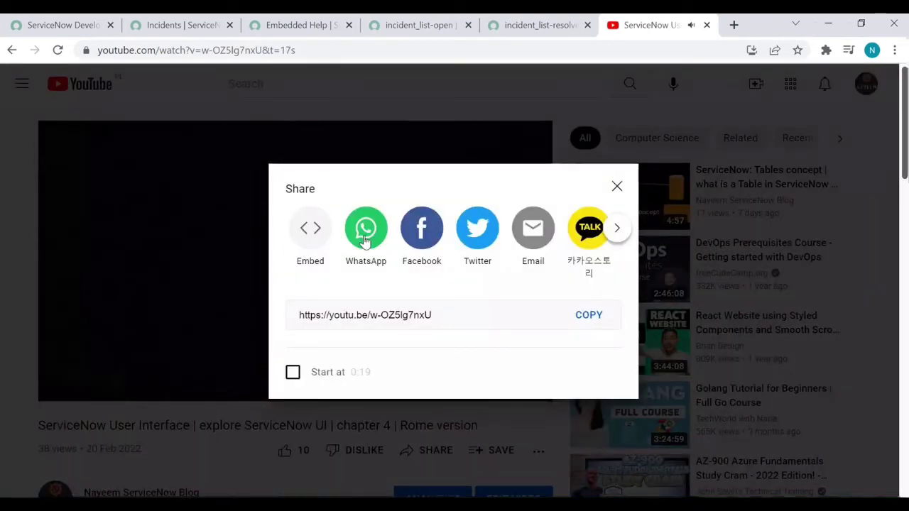
Select the src URL in the video's embed code, then return to the incident_list-open source.
left_click(311, 234)
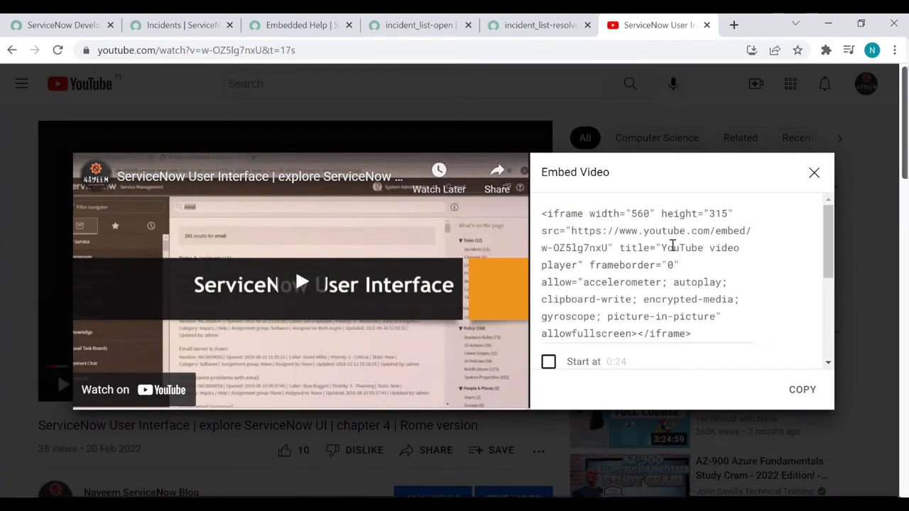
scroll(687, 278, "down", 1)
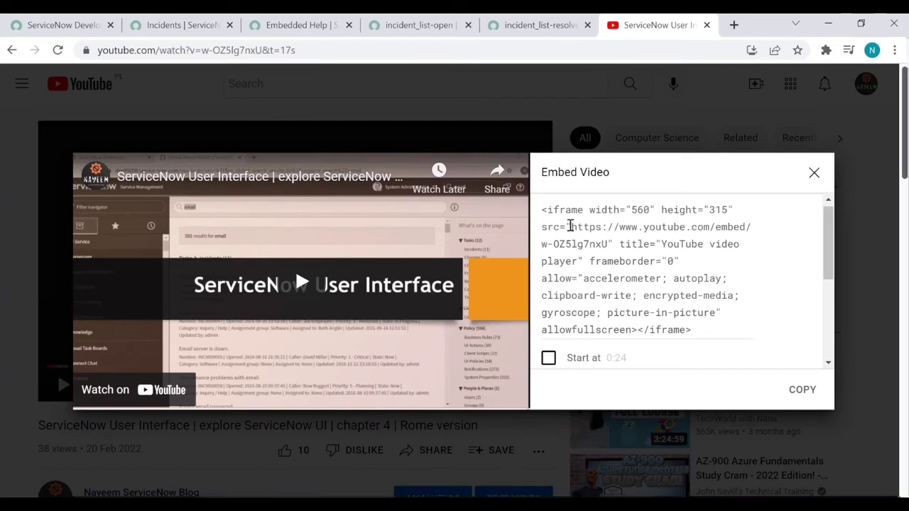
mouse_move(571, 227)
left_mouse_down()
mouse_move(736, 227)
mouse_move(610, 244)
left_mouse_up()
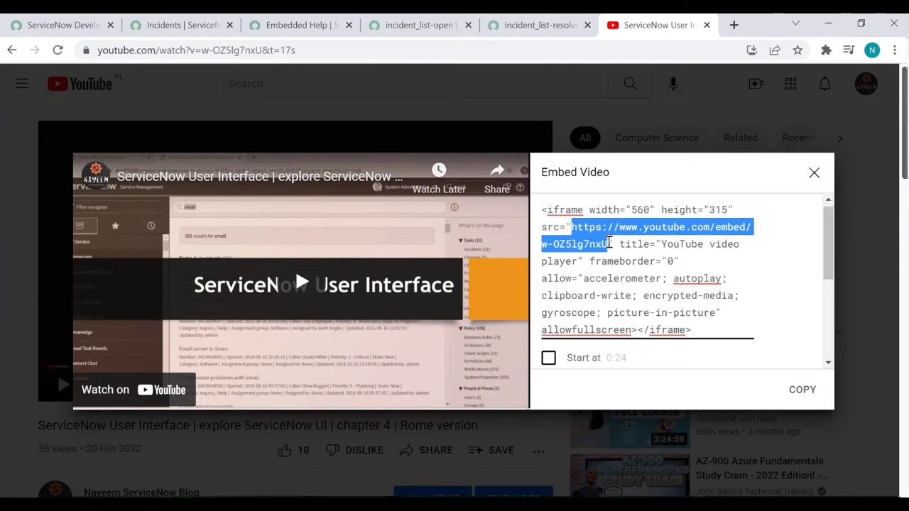
left_click(540, 26)
left_click(427, 25)
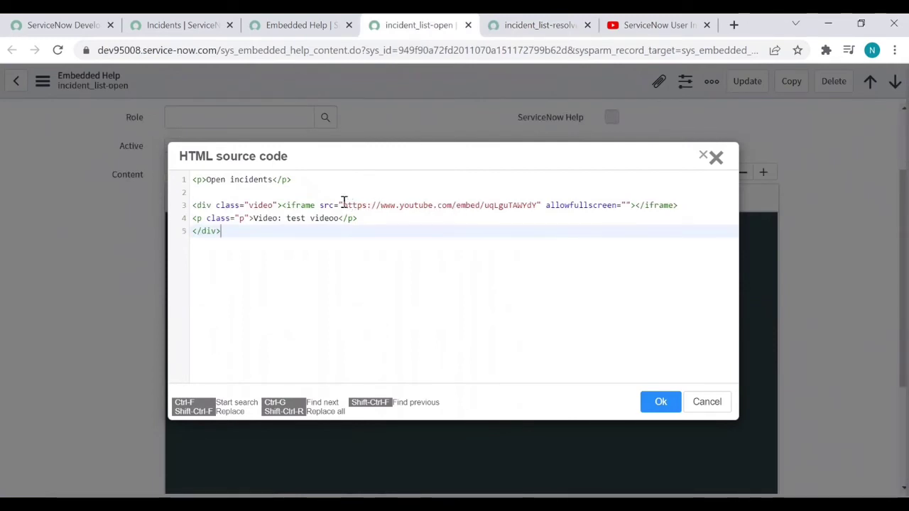
Replace the iframe's old src URL with the copied YouTube embed URL and apply the source.
left_click_drag(343, 205, 538, 205)
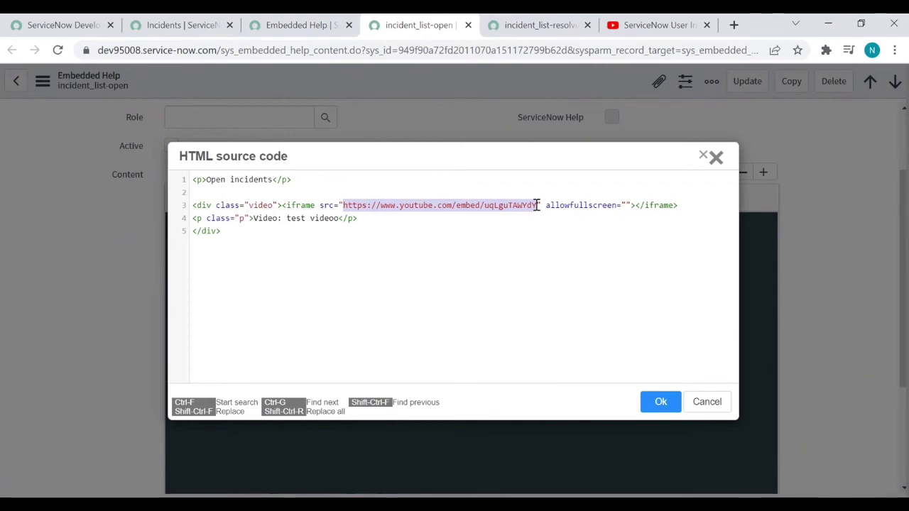
type("https://www.youtube.com/embed/w-OZ5lg7nxU")
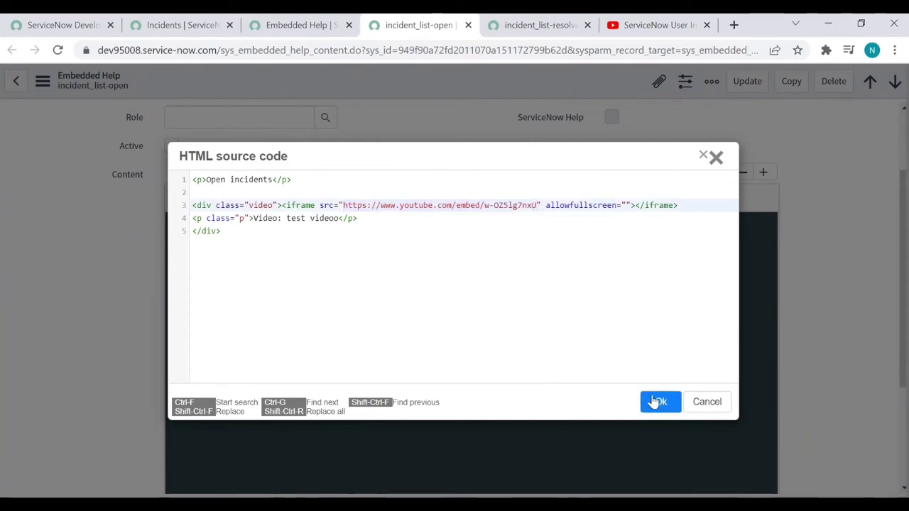
left_click(658, 402)
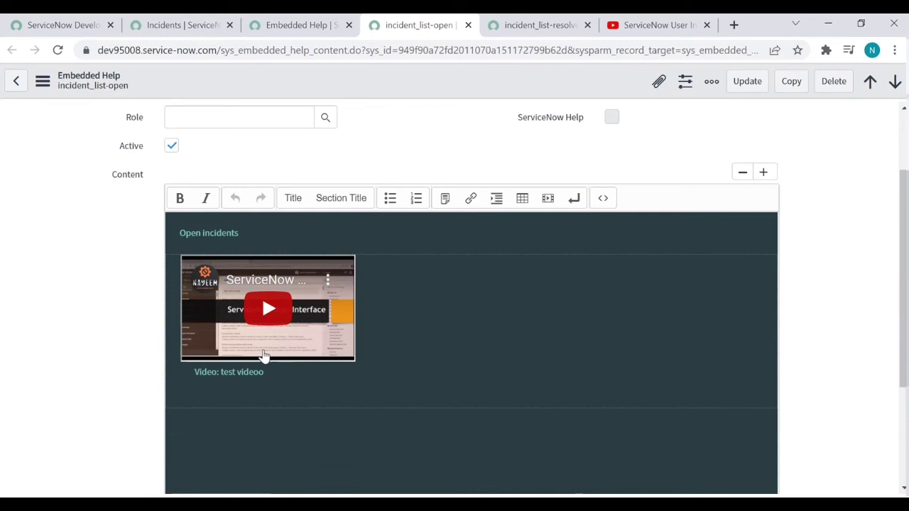
Save the incident_list-open help record via the header menu and return to the Incidents list.
right_click(419, 91)
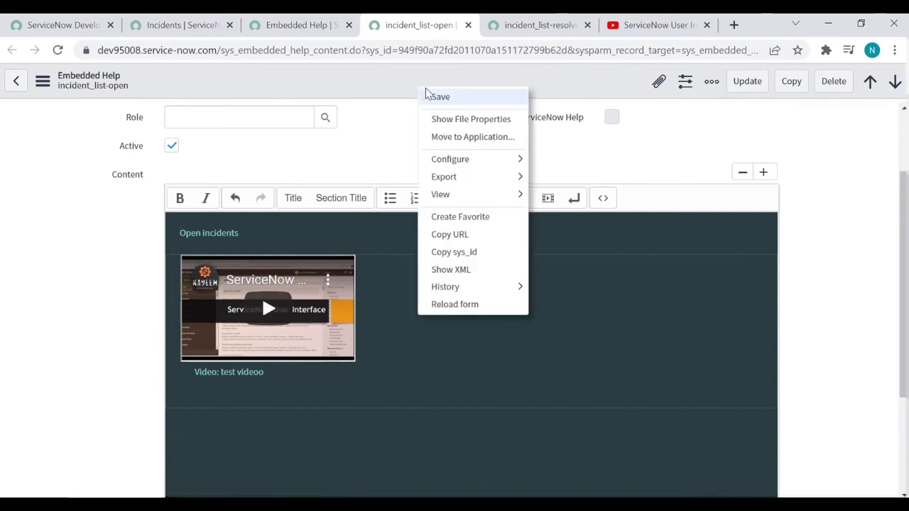
left_click(429, 97)
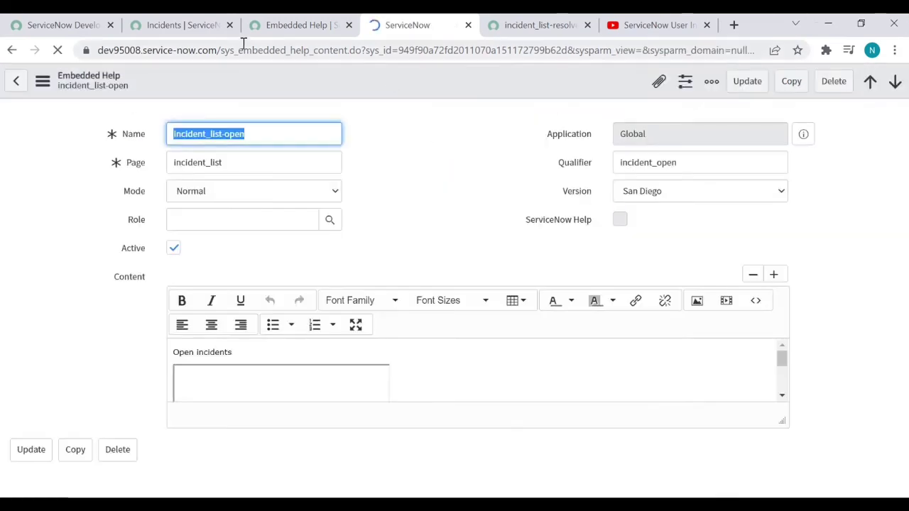
left_click(195, 25)
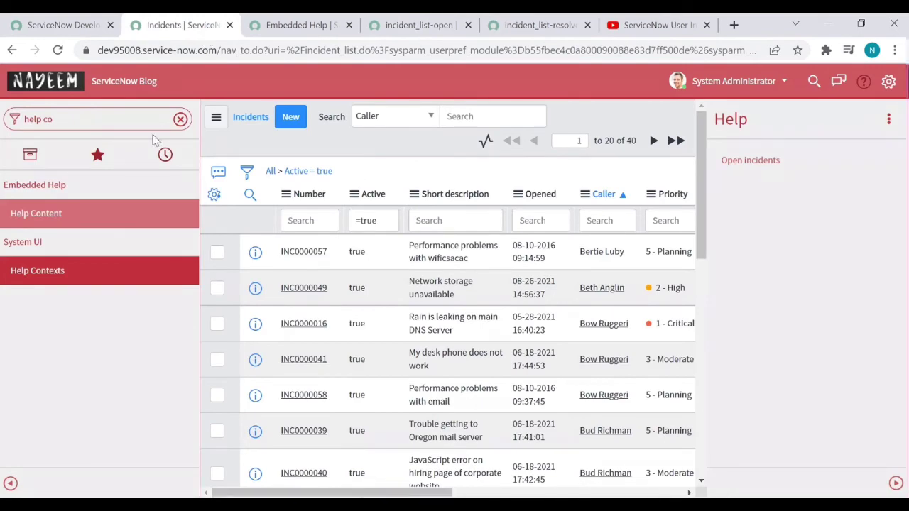